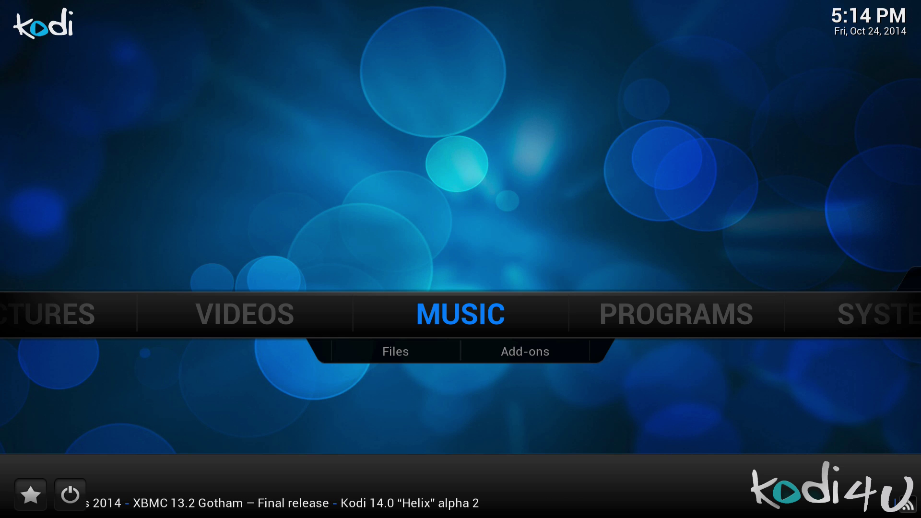
pyautogui.press('Right')
pyautogui.press('Right')
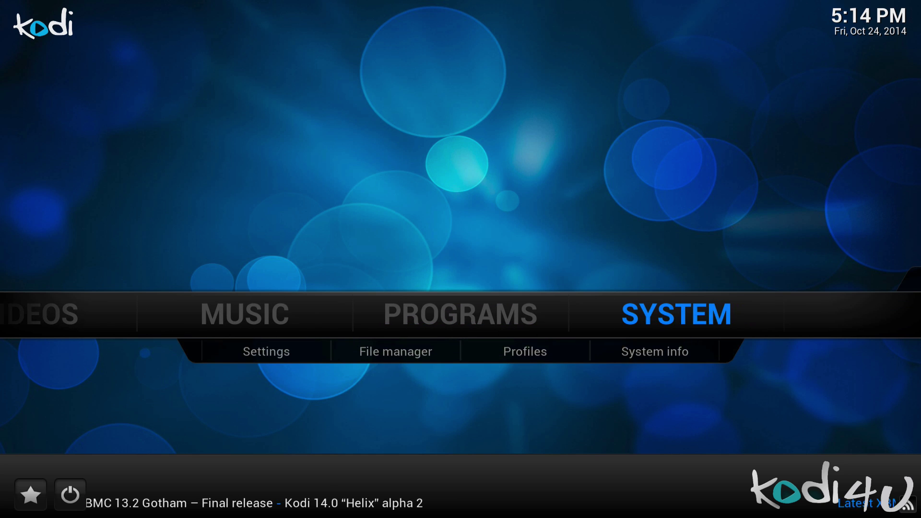
pyautogui.press('Down')
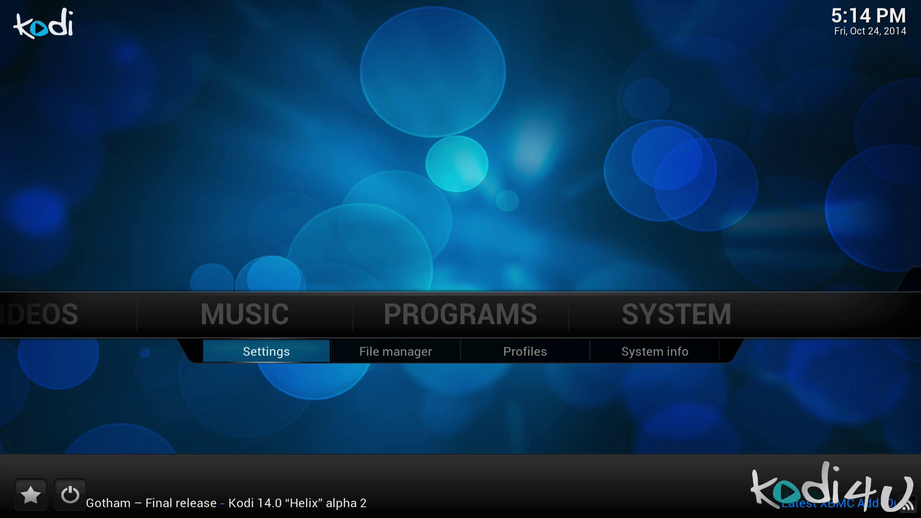
pyautogui.press('Right')
pyautogui.press('Return')
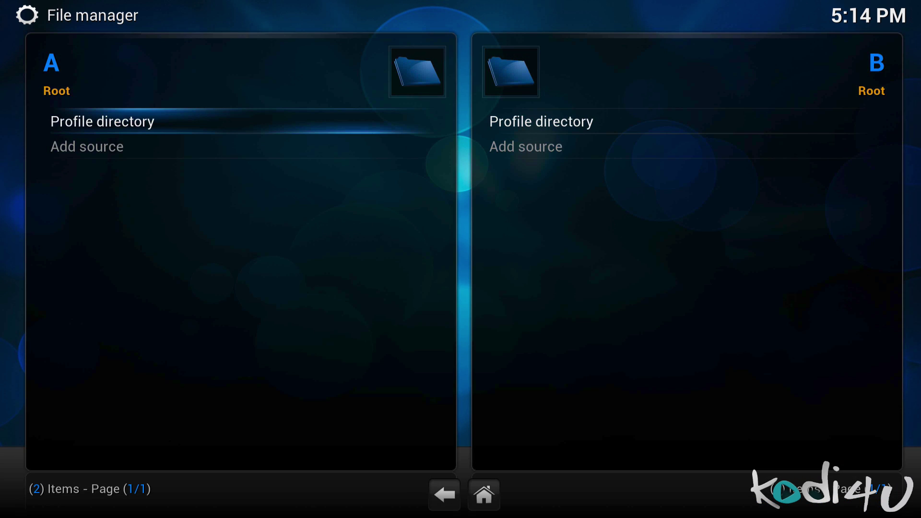
pyautogui.press('Down')
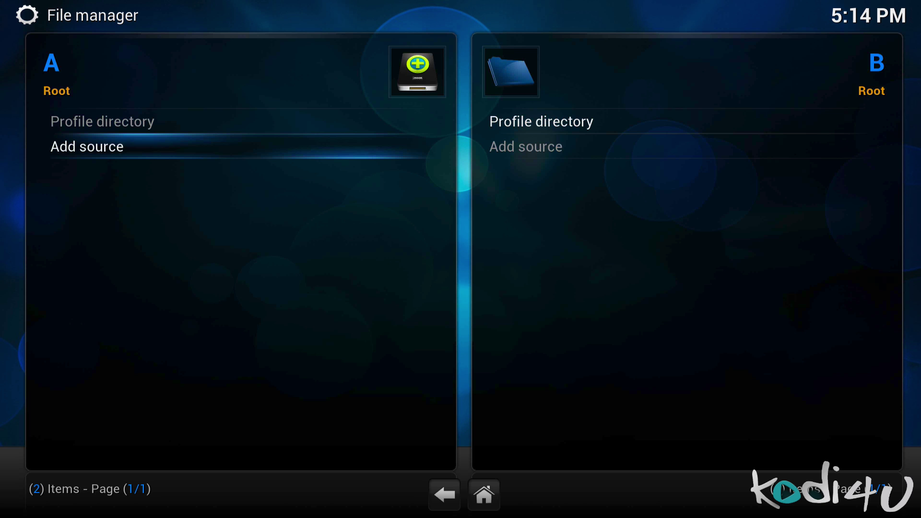
pyautogui.press('Return')
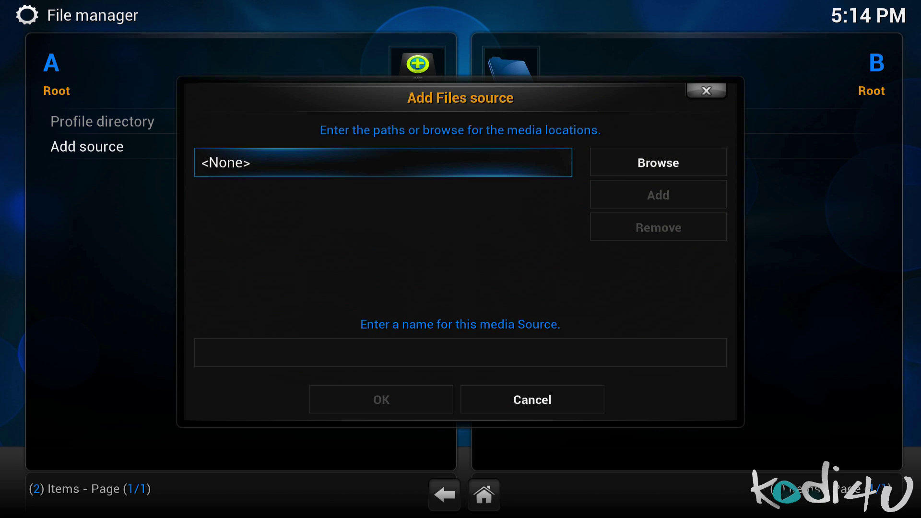
pyautogui.press('Return')
pyautogui.write('h')
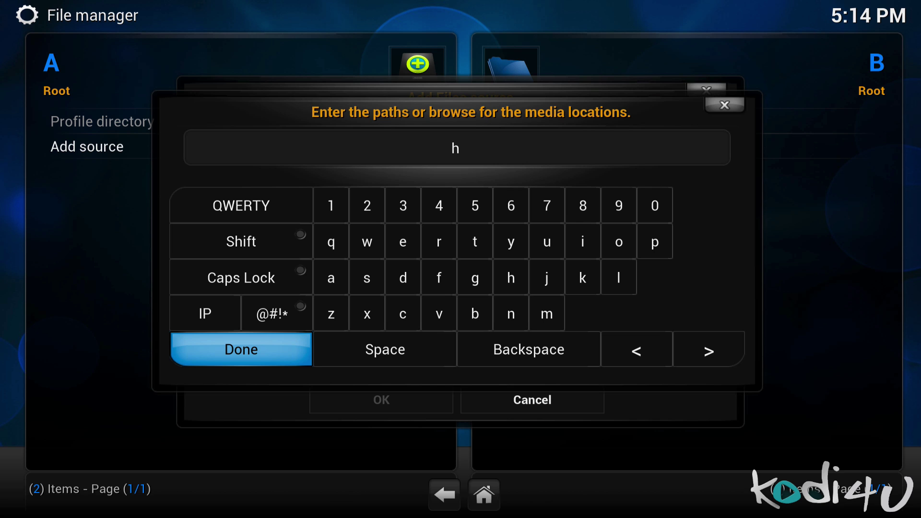
pyautogui.write('ttp:/')
pyautogui.write('/s')
pyautogui.write('rp.')
pyautogui.write('nu/')
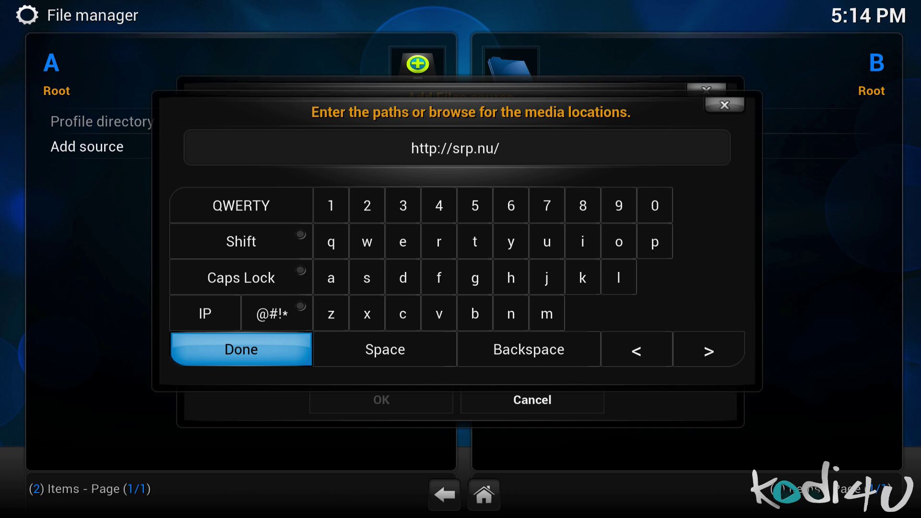
pyautogui.press('Return')
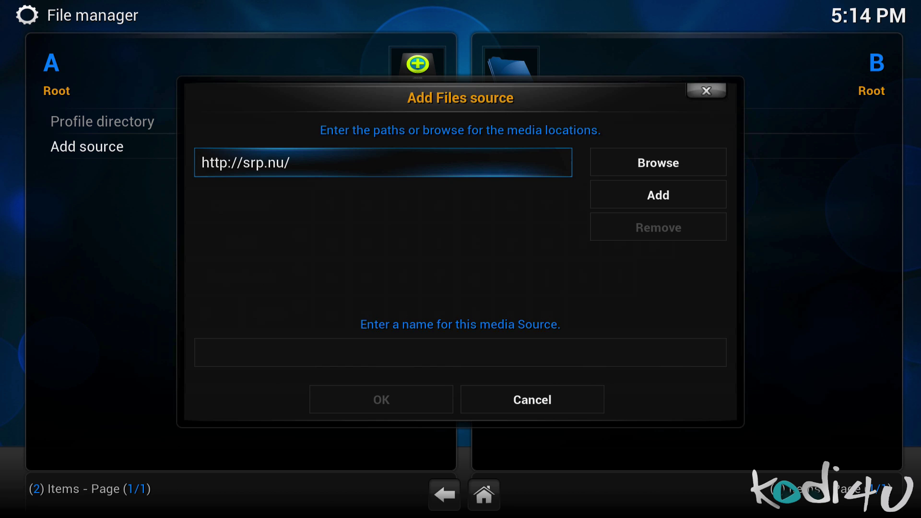
pyautogui.press('Down')
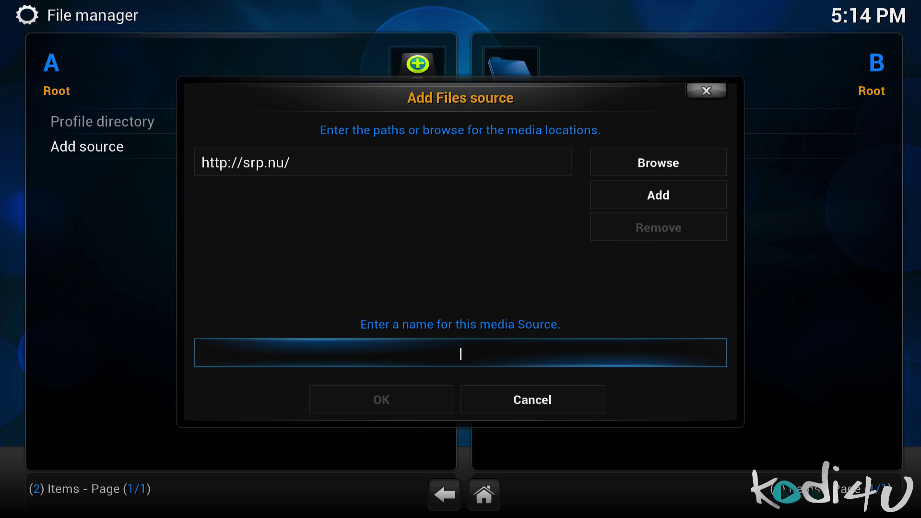
pyautogui.press('Return')
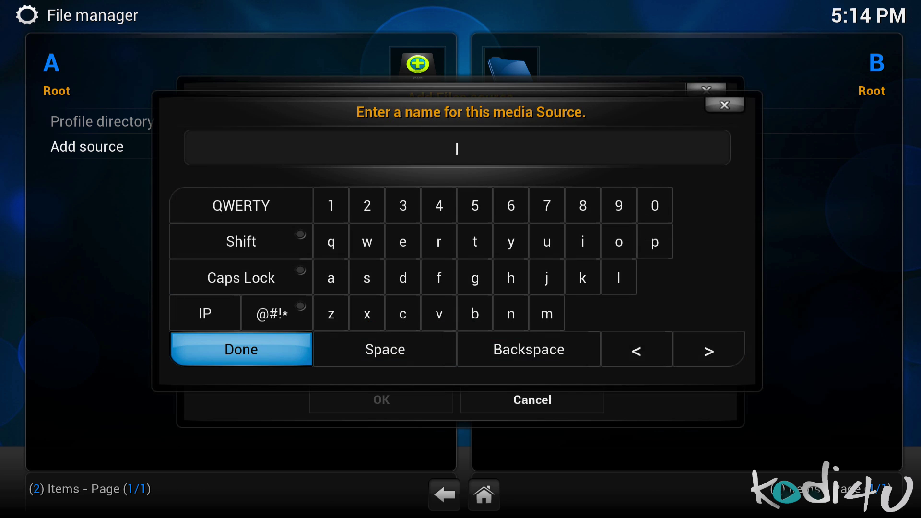
pyautogui.write('.su')
pyautogui.write('per')
pyautogui.press('Return')
pyautogui.press('Down')
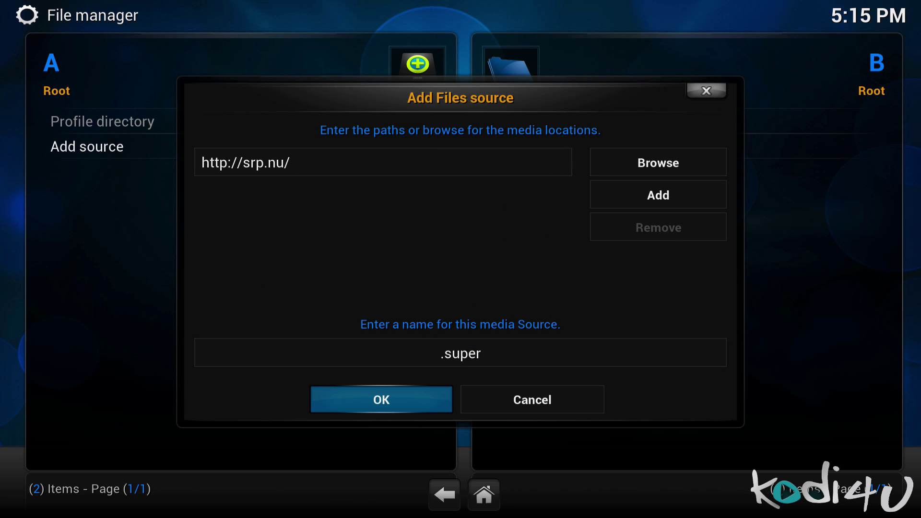
pyautogui.press('Return')
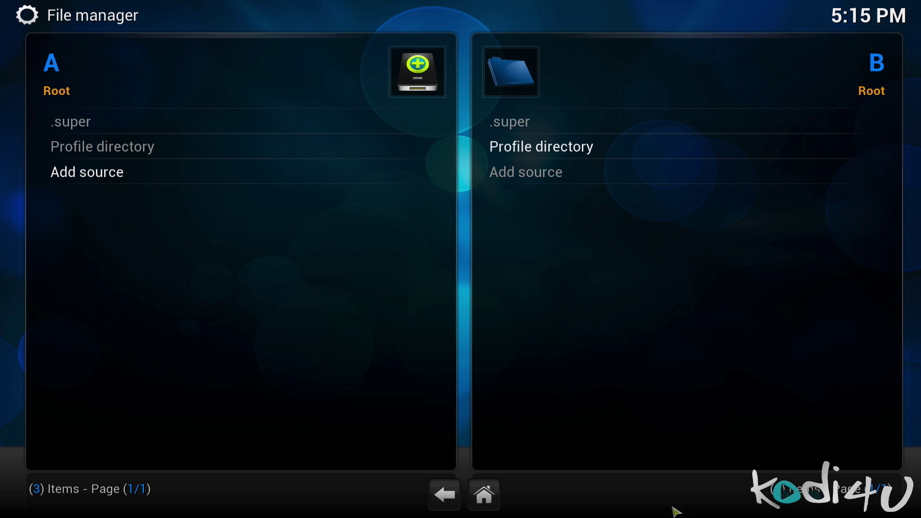
# Go home, open Settings > Add-ons, and dismiss the first-run help message.
pyautogui.click(486, 496)
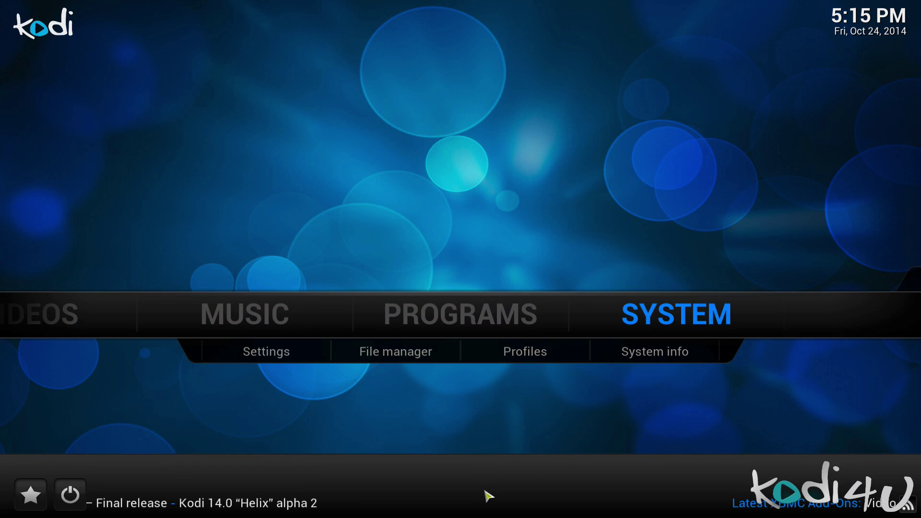
pyautogui.press('Down')
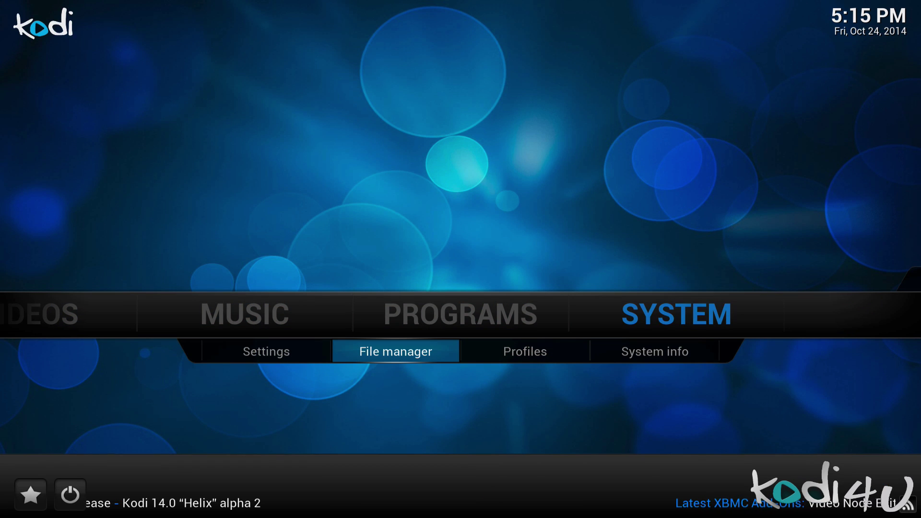
pyautogui.press('Left')
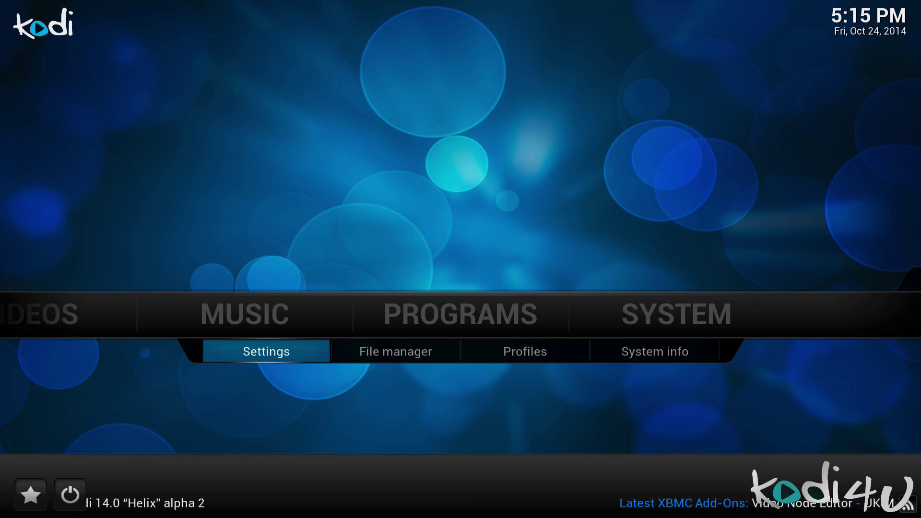
pyautogui.press('Return')
pyautogui.press('Down')
pyautogui.press('Down')
pyautogui.press('Down')
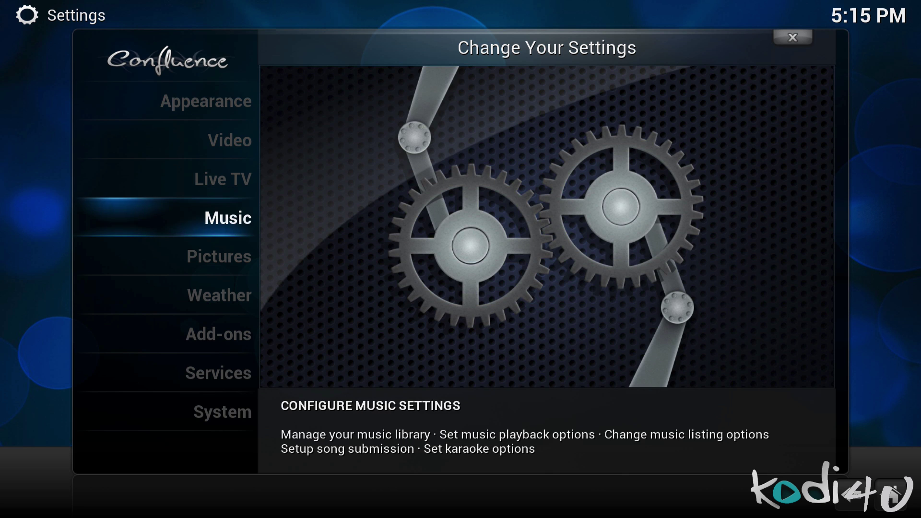
pyautogui.press('Down')
pyautogui.press('Down')
pyautogui.press('Down')
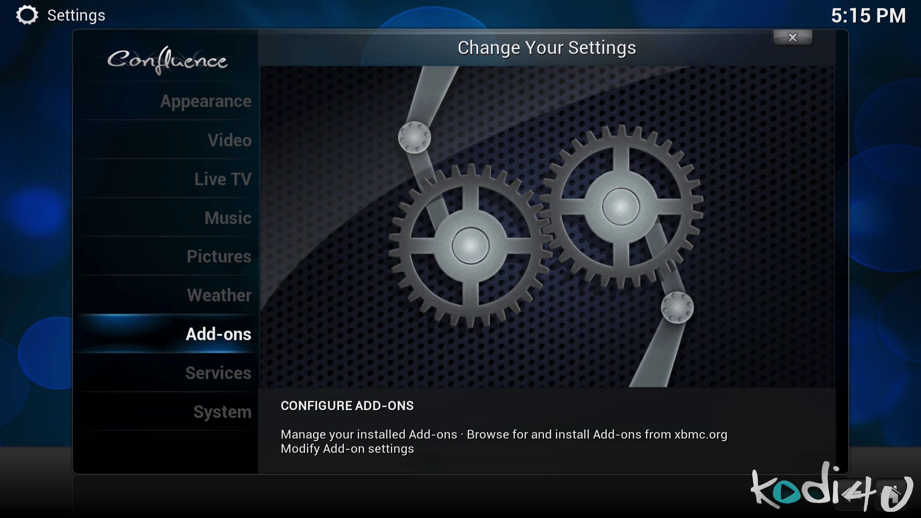
pyautogui.press('Return')
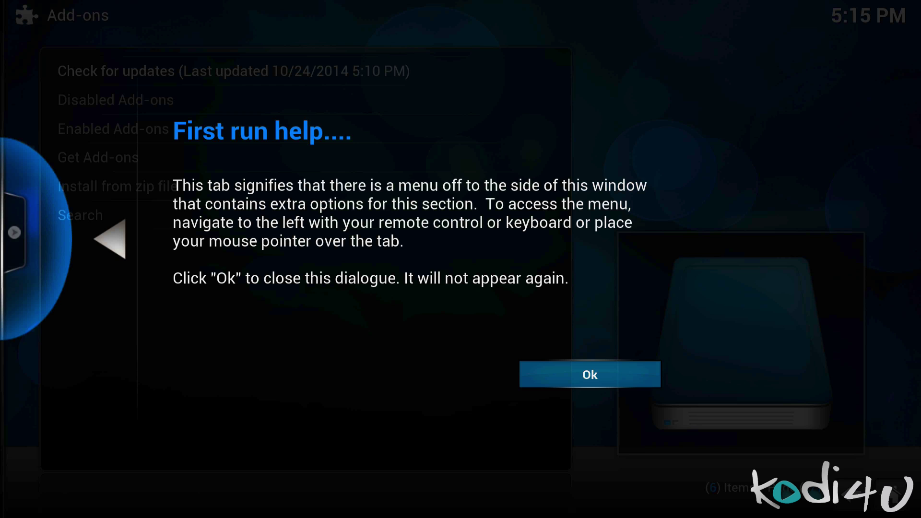
pyautogui.press('Return')
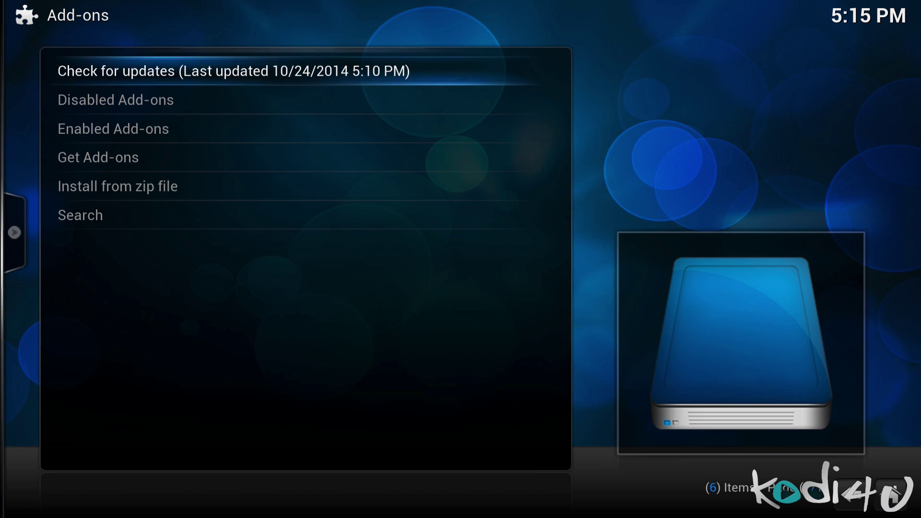
# Start Install from zip file and browse into the .super source's helix folder.
pyautogui.press('Down')
pyautogui.press('Down')
pyautogui.press('Down')
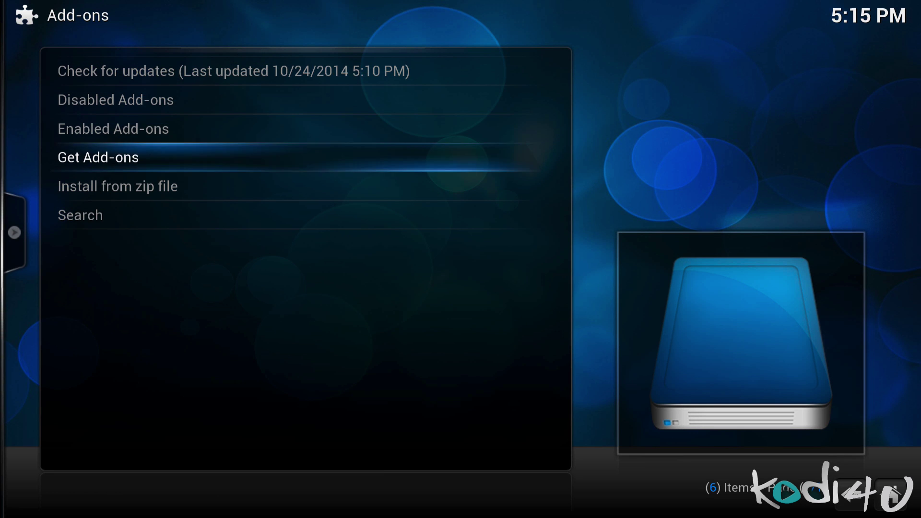
pyautogui.press('Down')
pyautogui.press('Return')
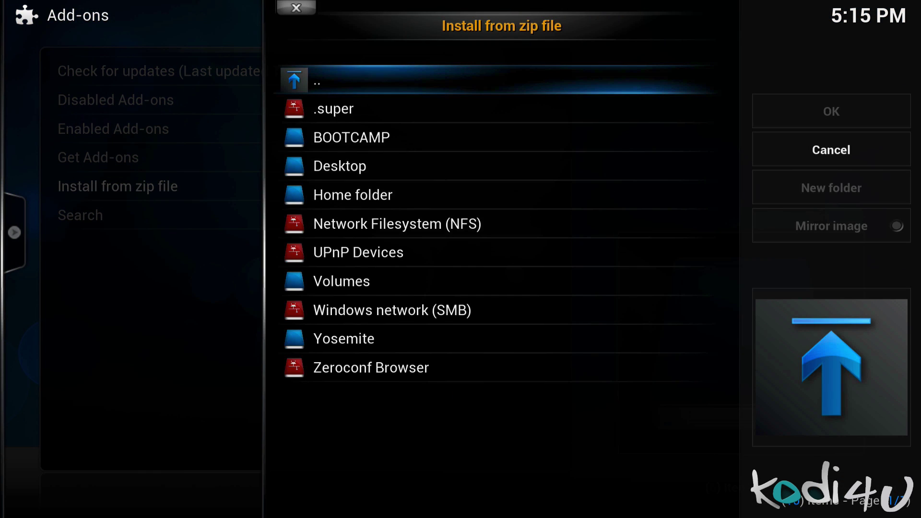
pyautogui.press('Down')
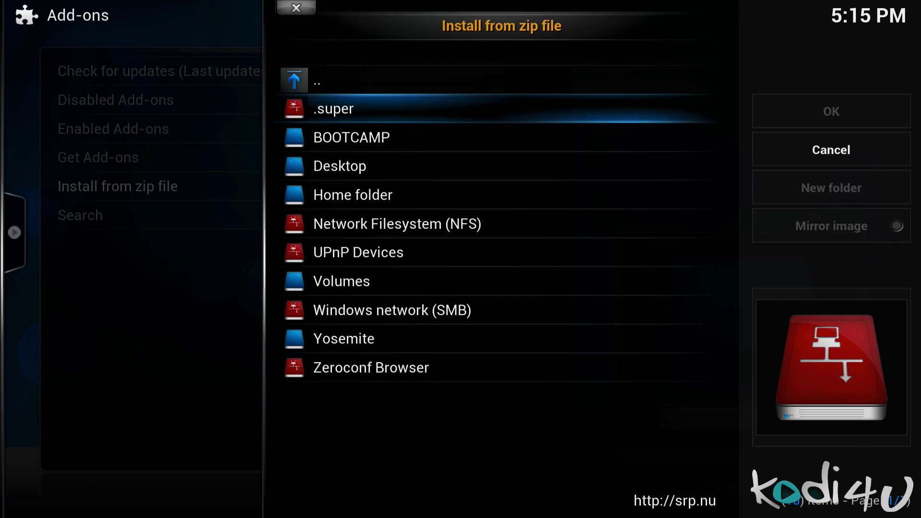
pyautogui.press('Return')
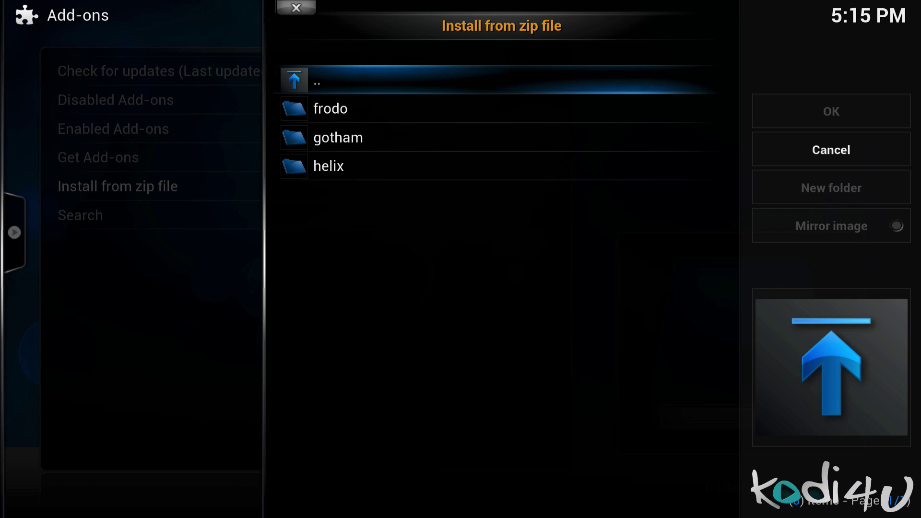
pyautogui.press('Down')
pyautogui.press('Down')
pyautogui.press('Down')
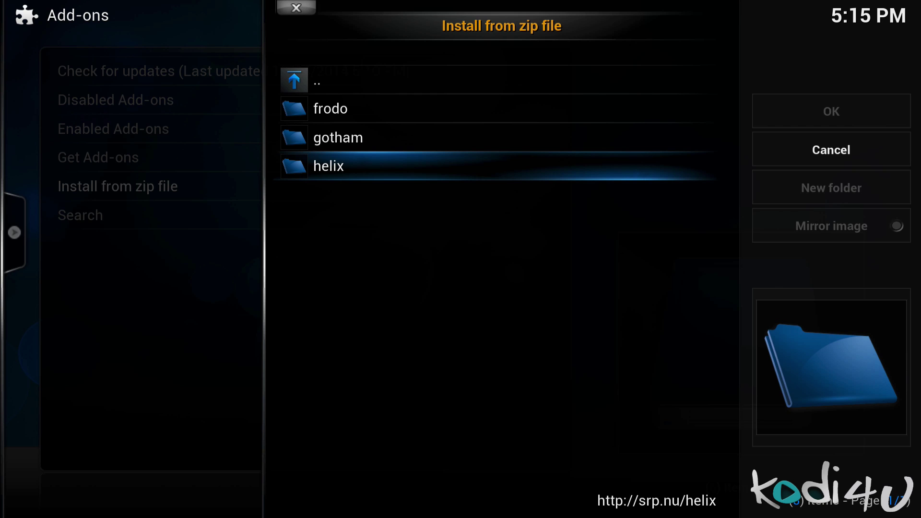
pyautogui.press('Return')
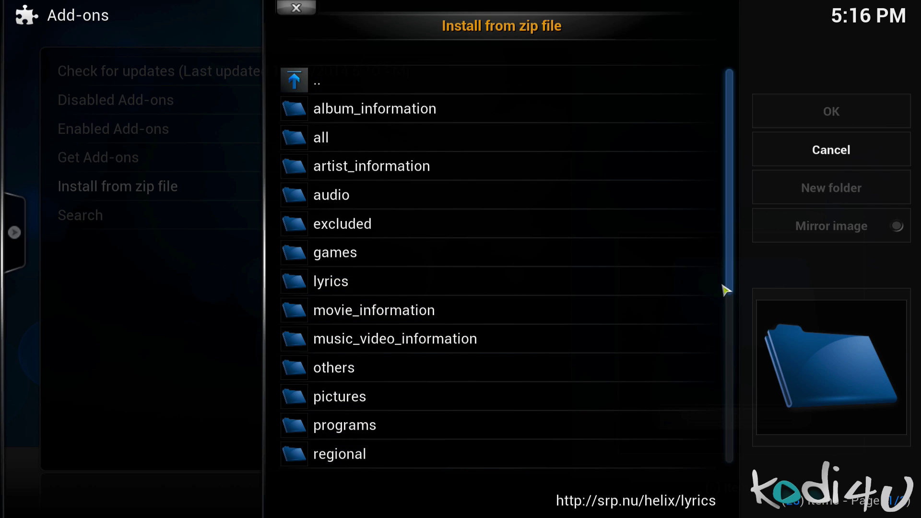
pyautogui.scroll(-8, 725, 295)
pyautogui.scroll(-2, 730, 325)
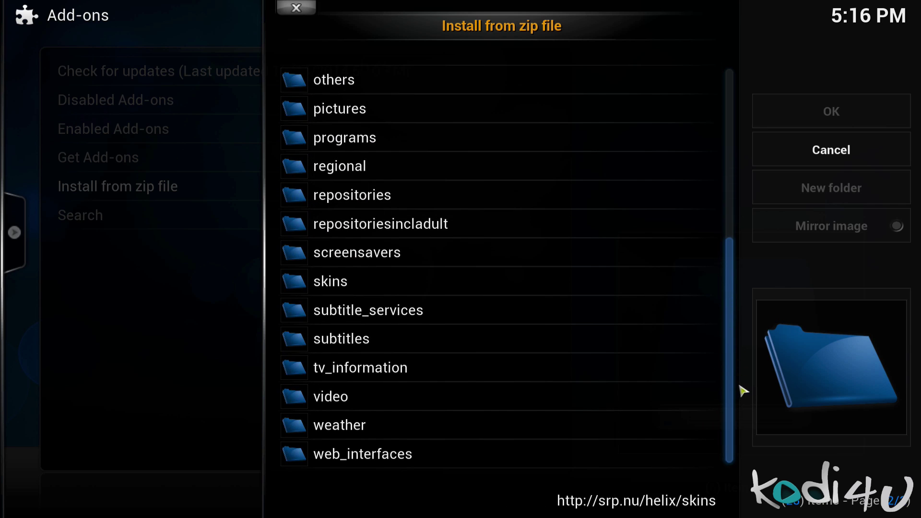
# Open helix's 'all' folder and install repository.superrepo.org.helix.all-latest.zip.
pyautogui.click(576, 406)
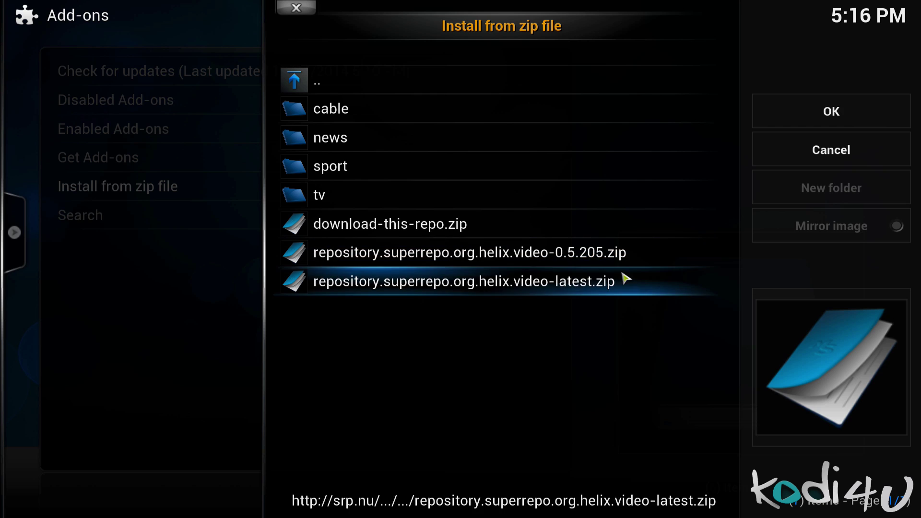
pyautogui.click(389, 122)
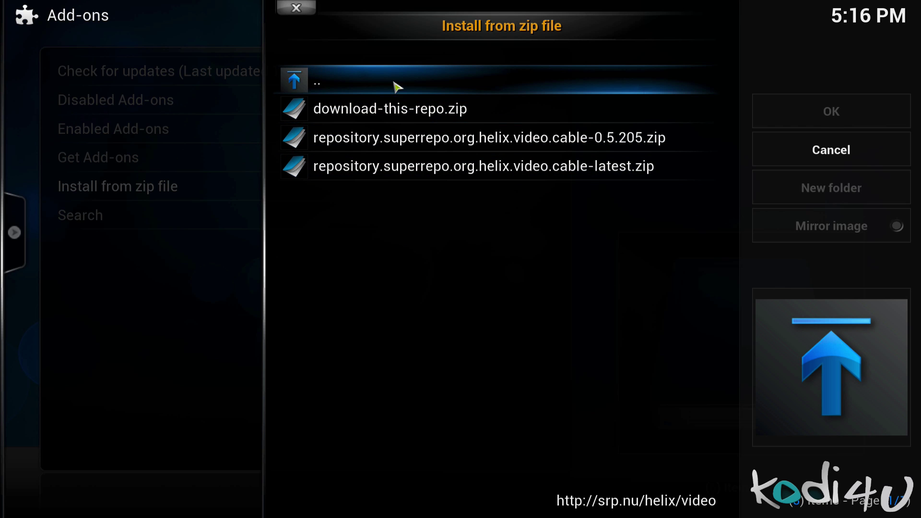
pyautogui.click(360, 85)
pyautogui.click(349, 84)
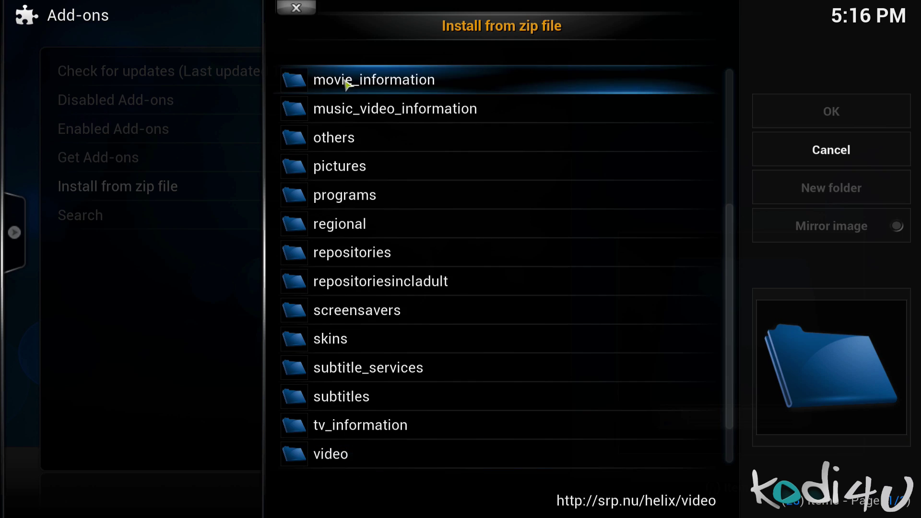
pyautogui.scroll(6, 417, 117)
pyautogui.scroll(1, 418, 118)
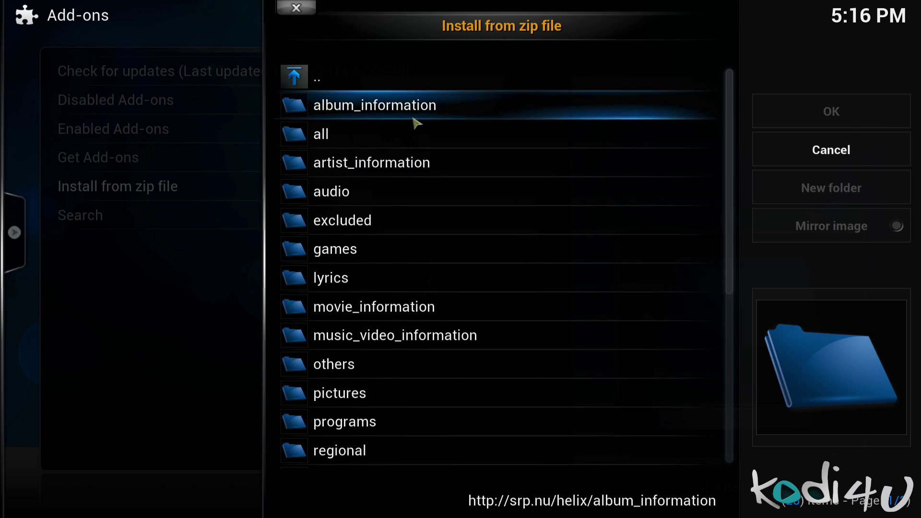
pyautogui.click(369, 143)
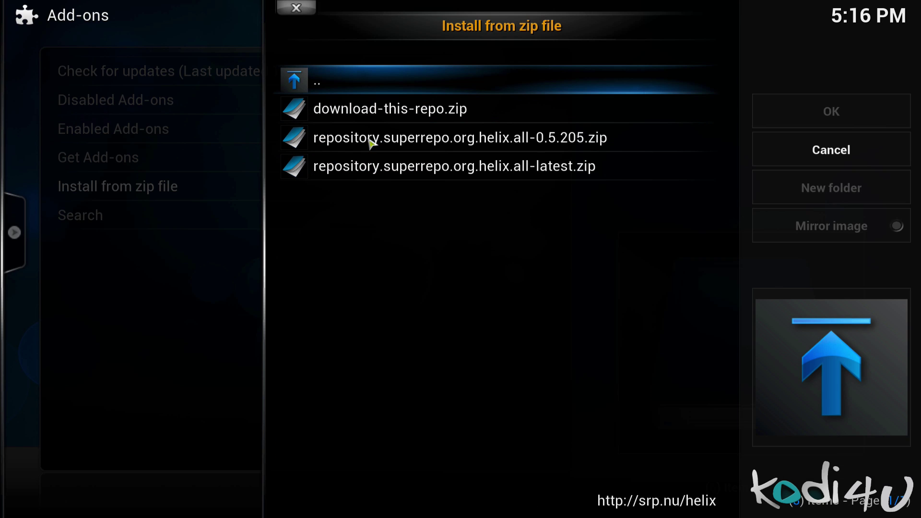
pyautogui.click(510, 170)
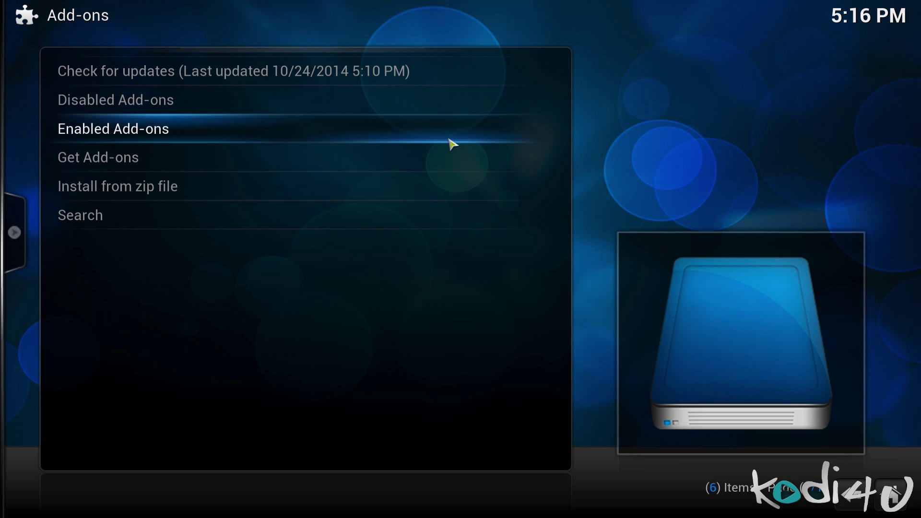
# Open Get Add-ons and browse the SuperRepo All [v5/m3] repository's categories.
pyautogui.click(339, 157)
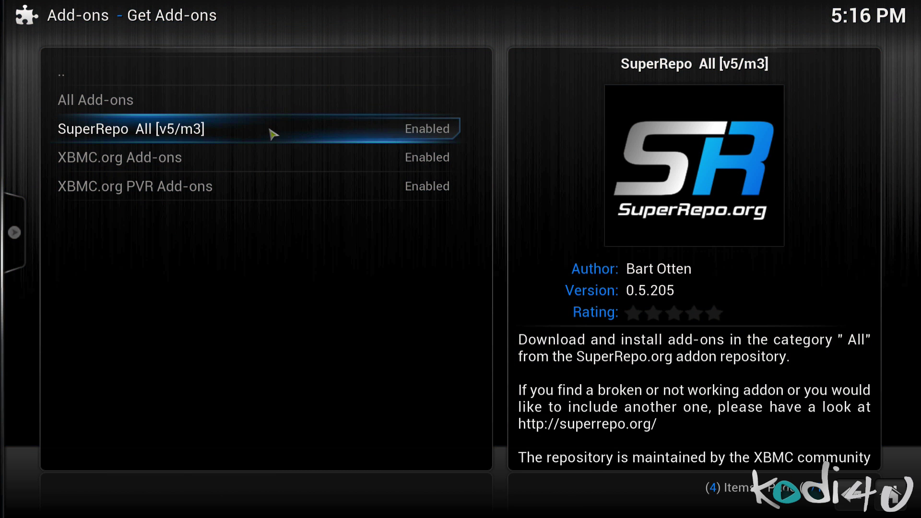
pyautogui.click(273, 134)
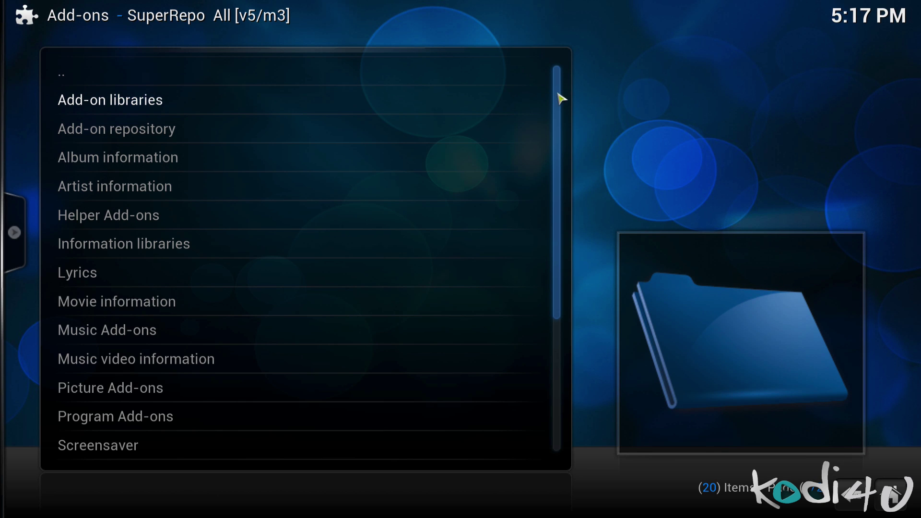
pyautogui.scroll(-4, 554, 292)
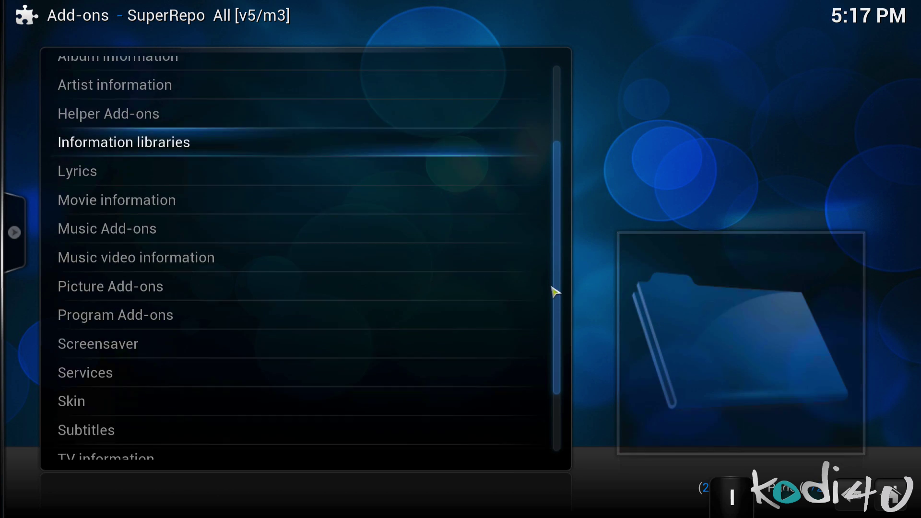
pyautogui.scroll(-2, 554, 303)
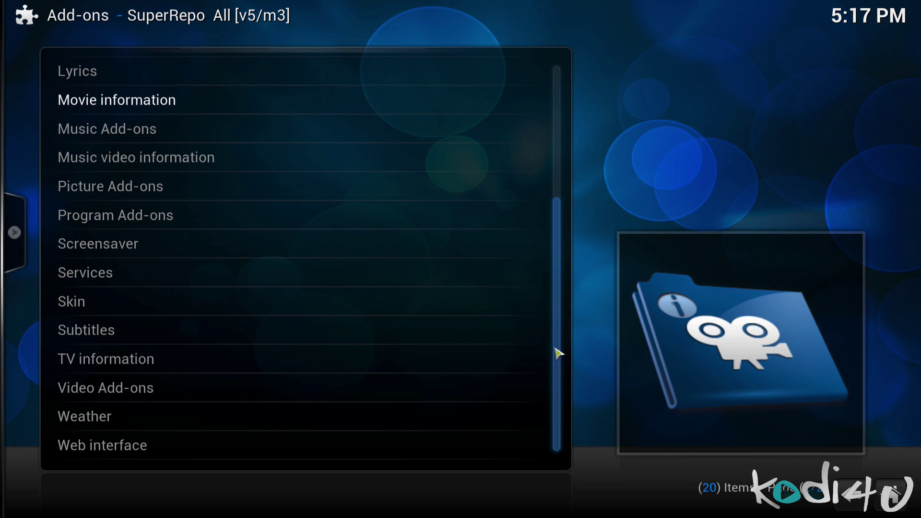
pyautogui.scroll(2, 557, 323)
pyautogui.scroll(3, 555, 266)
pyautogui.scroll(-1, 555, 248)
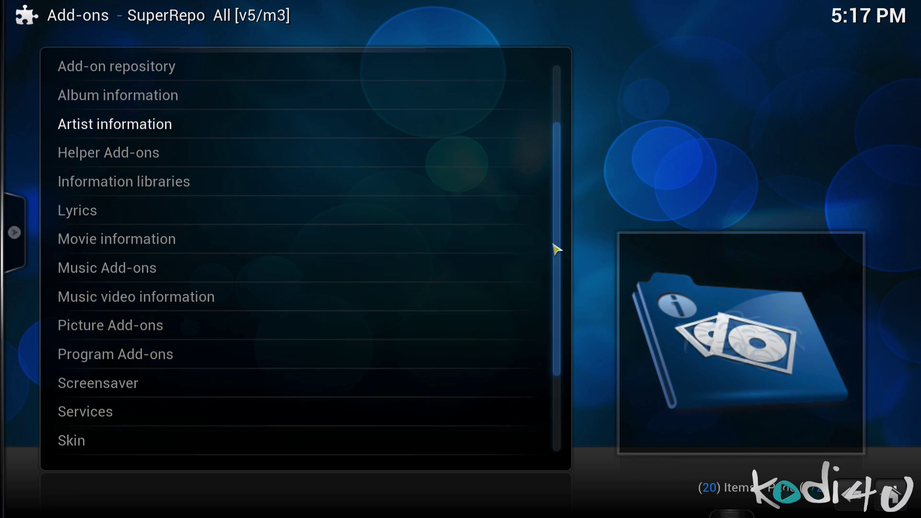
pyautogui.scroll(-4, 558, 288)
pyautogui.scroll(-1, 560, 356)
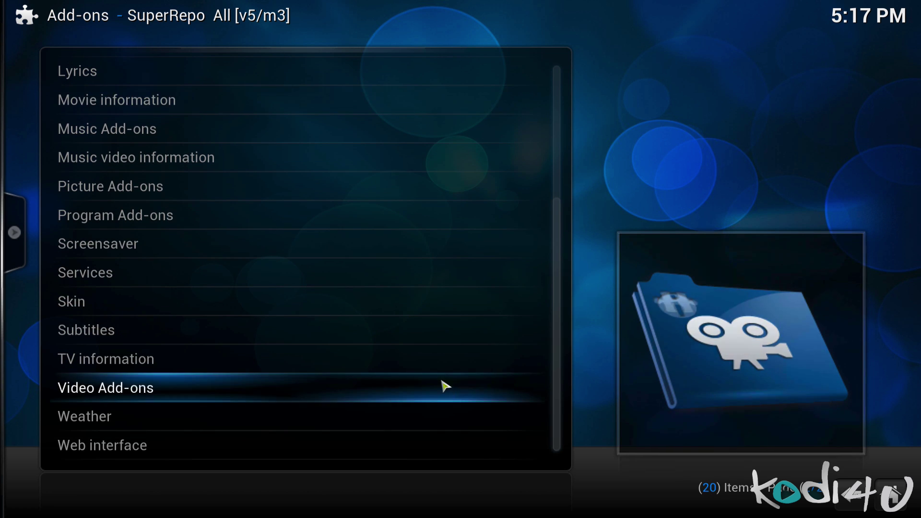
# Enable Hide foreign in Video Add-ons, trimming 946 items to 811, then return home.
pyautogui.click(419, 389)
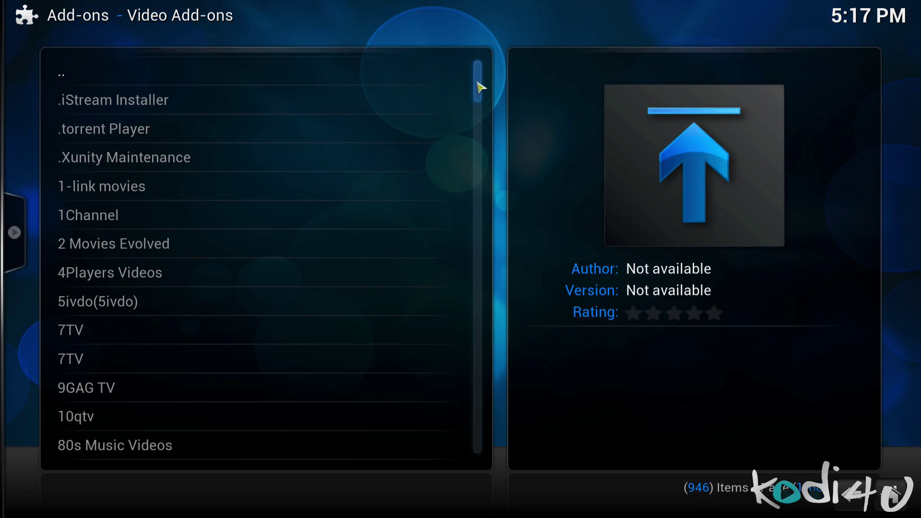
pyautogui.moveTo(481, 88); pyautogui.dragTo(485, 453)
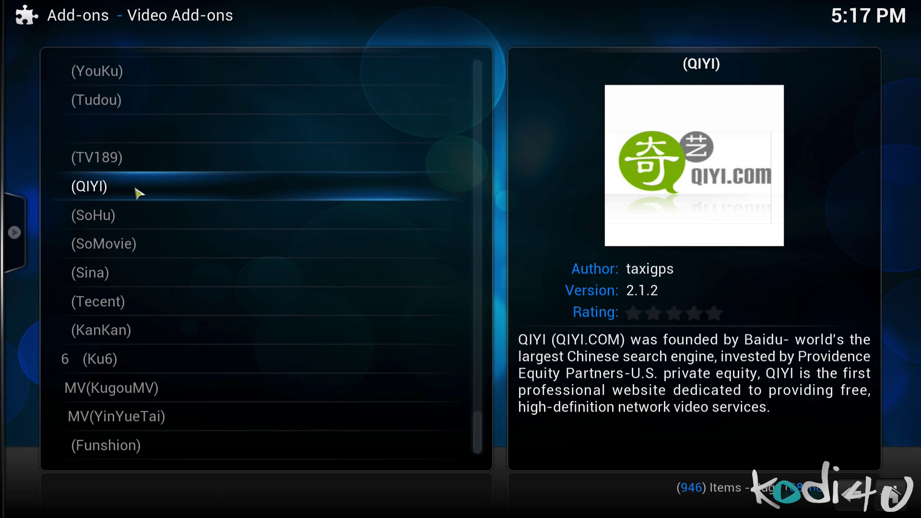
pyautogui.moveTo(15, 232)
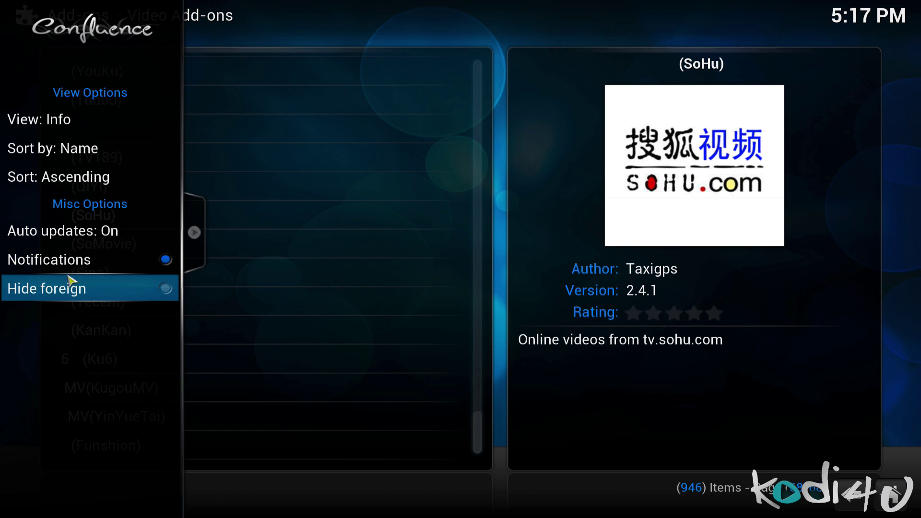
pyautogui.click(166, 290)
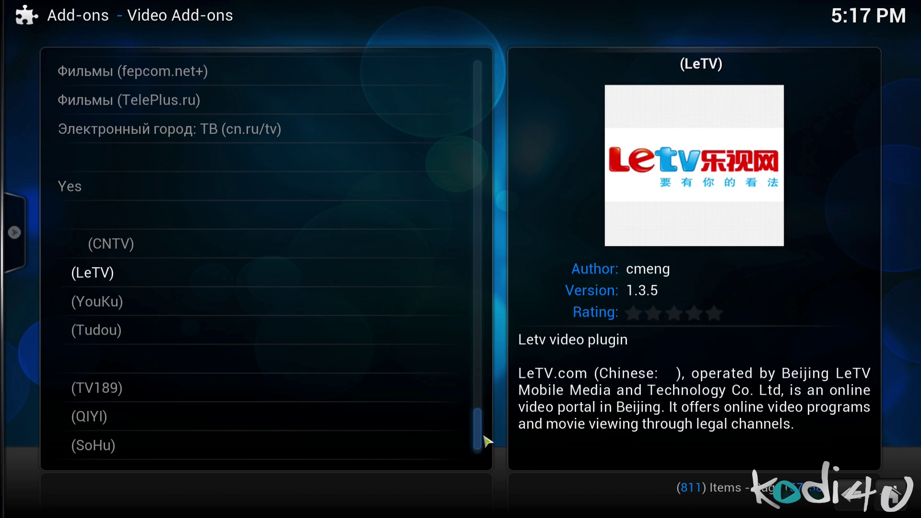
pyautogui.moveTo(481, 438); pyautogui.dragTo(480, 71)
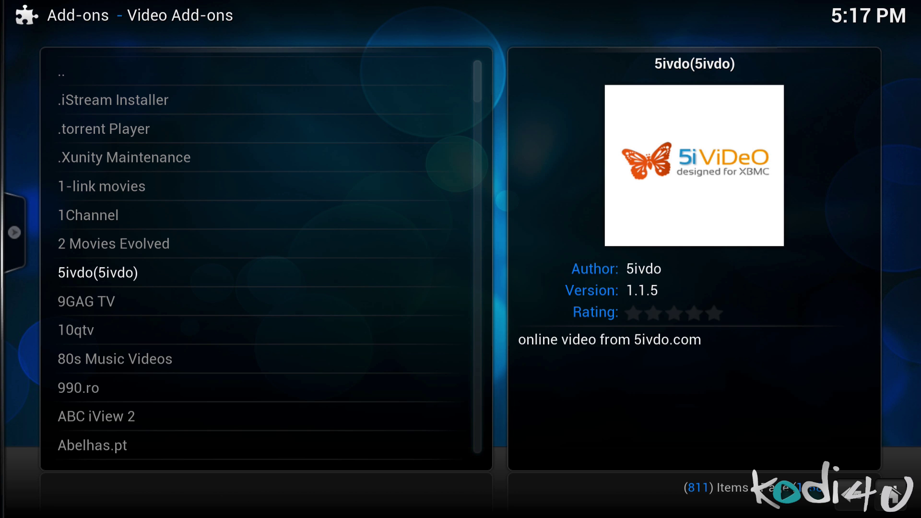
pyautogui.click(892, 495)
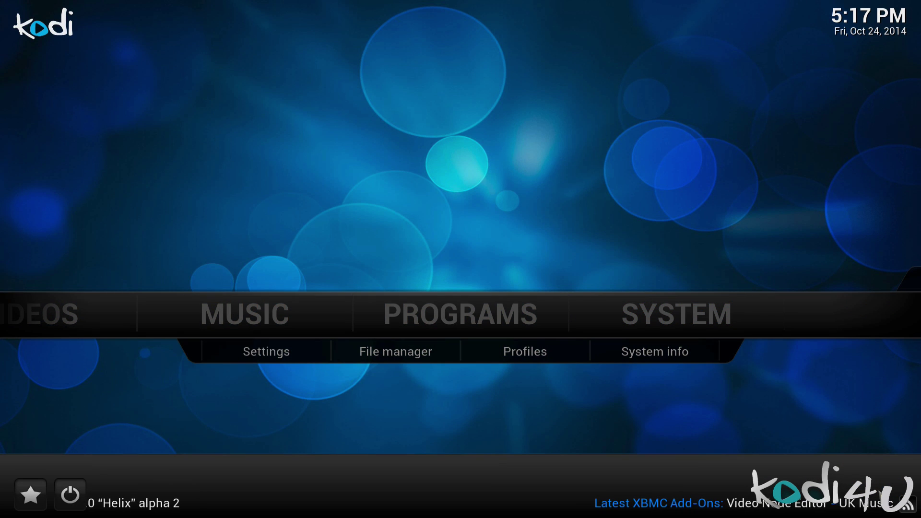